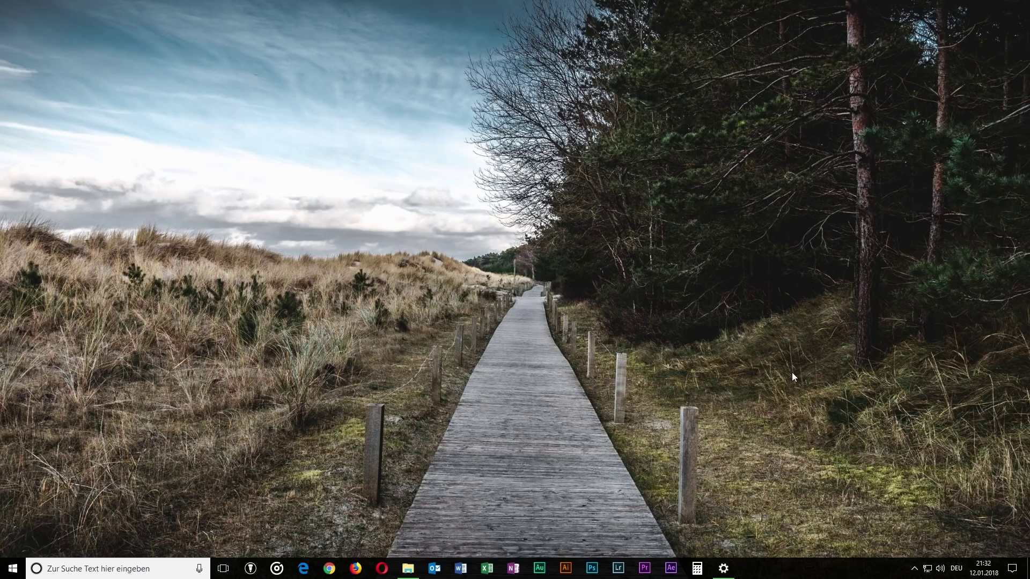
In Premiere Pro, start a new project and set its location to the 2018_01_12 folder inside 000 Insta Story.
click(647, 571)
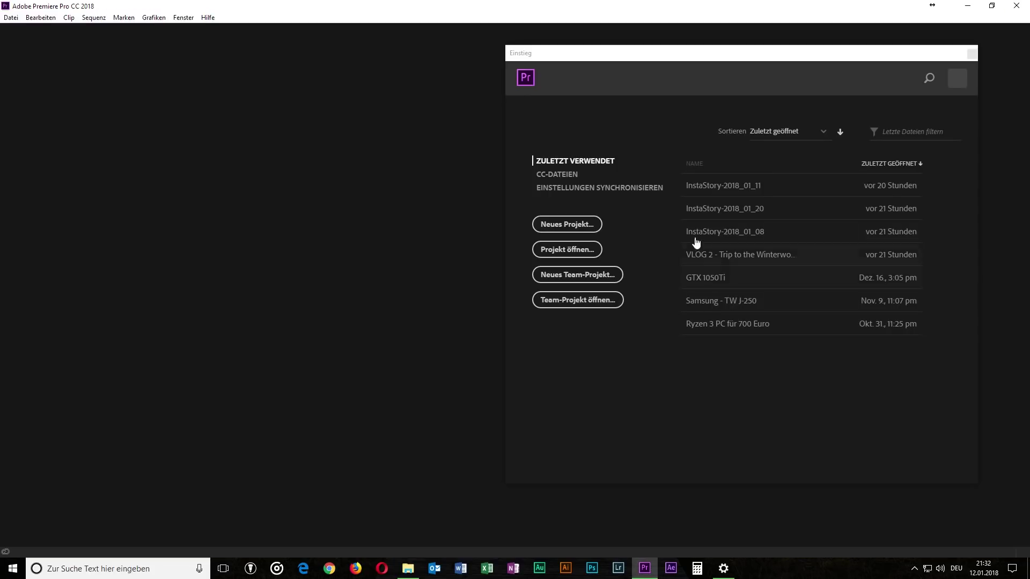
click(575, 223)
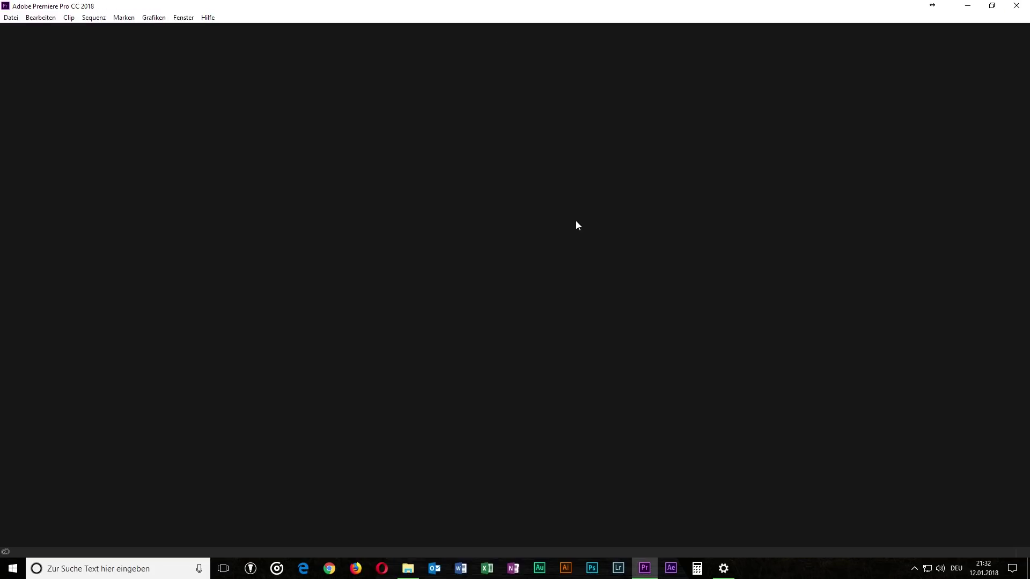
click(646, 142)
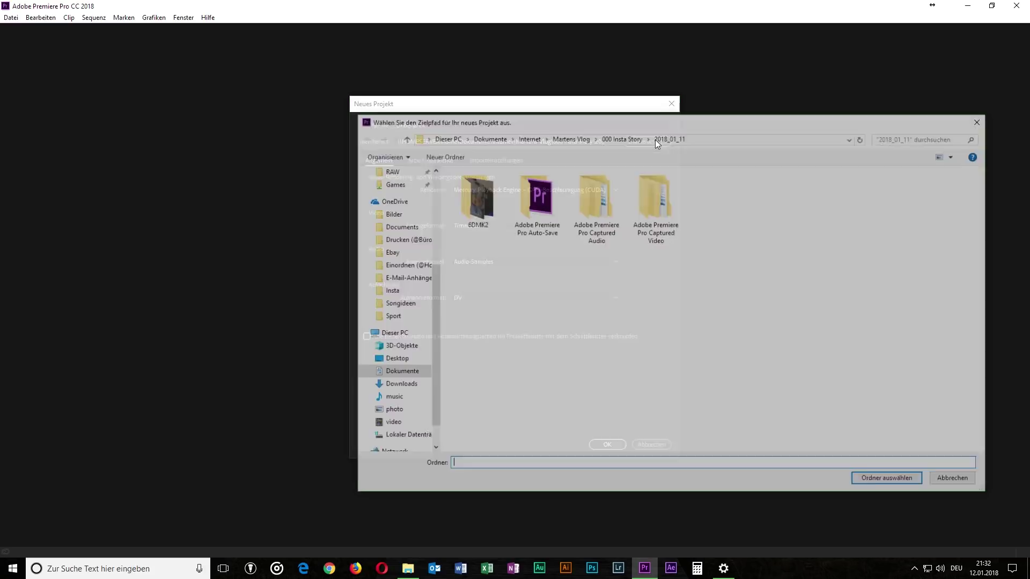
click(621, 138)
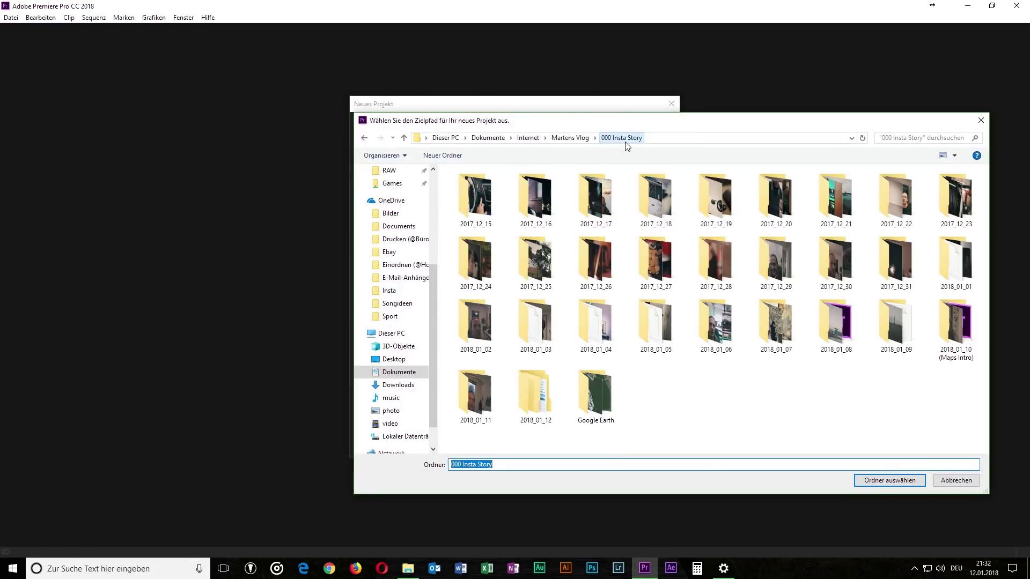
double_click(538, 400)
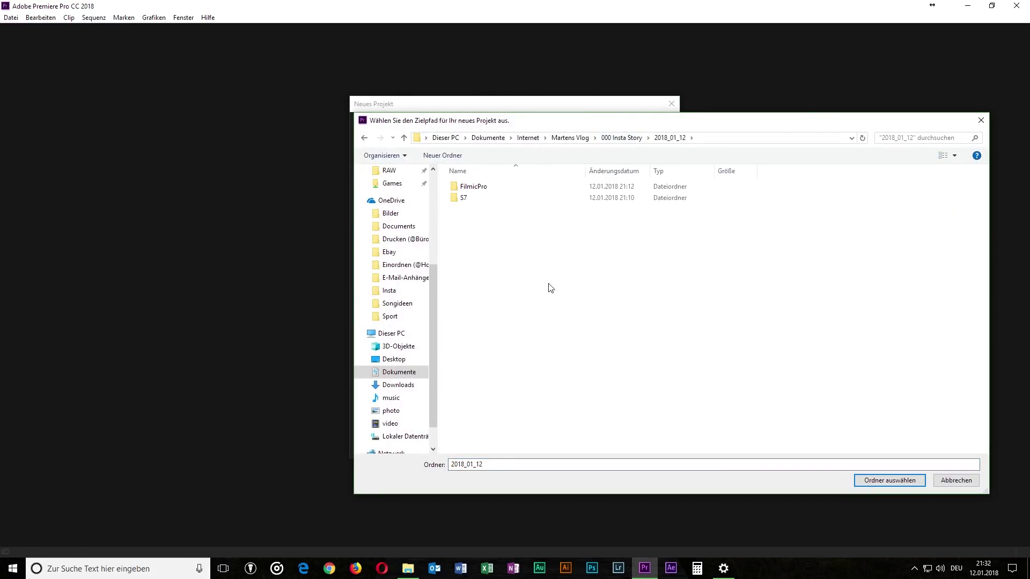
click(885, 481)
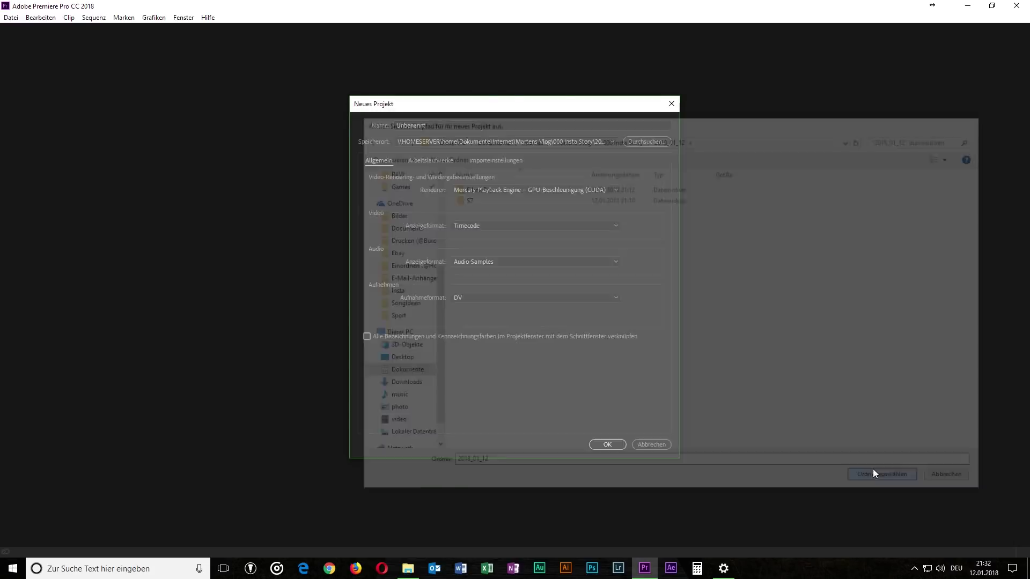
Name the new project InstaStory-2018_01_12 and create it.
text(In)
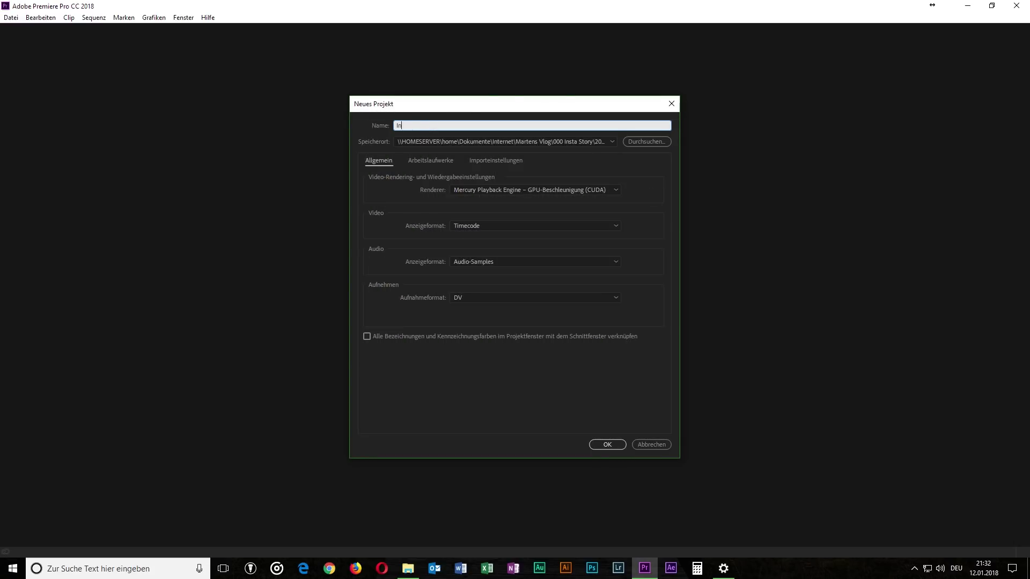
text(staStory-2018_01_12)
key(Return)
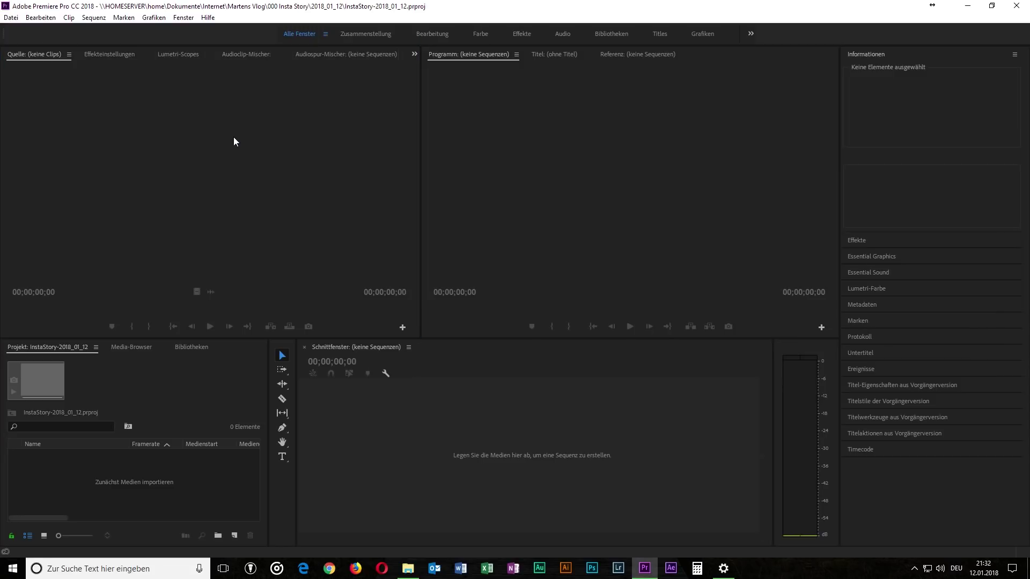
Import the FilmicPro and S7 footage folders from the 2018_01_12 folder into the project.
click(408, 568)
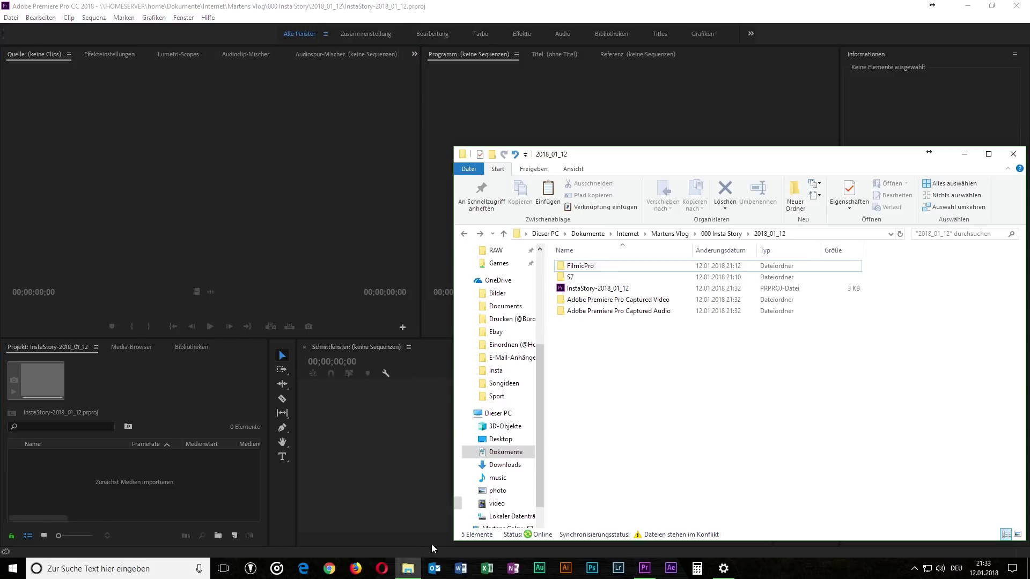
click(590, 269)
shift+click(592, 277)
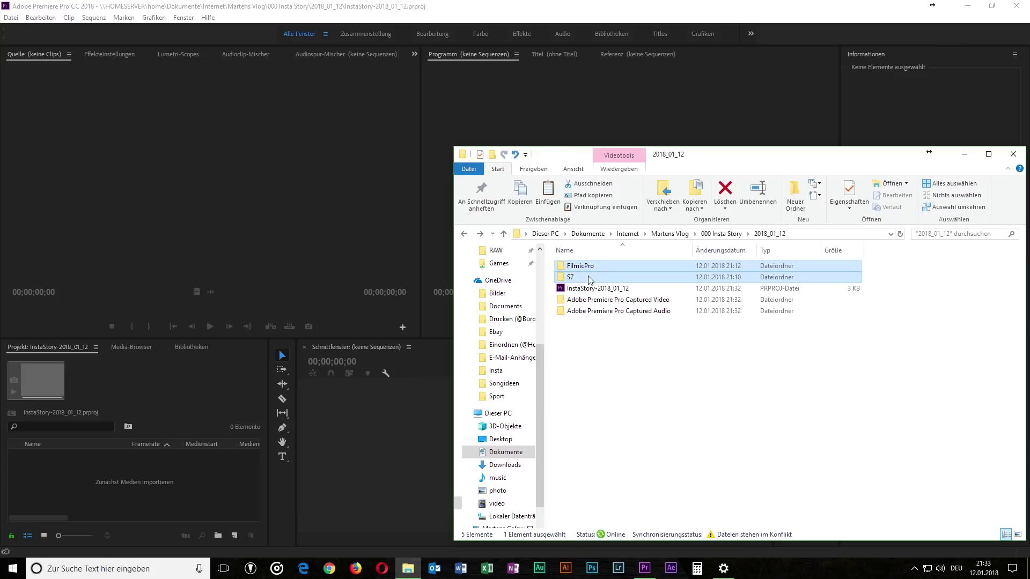
drag(594, 274, 79, 500)
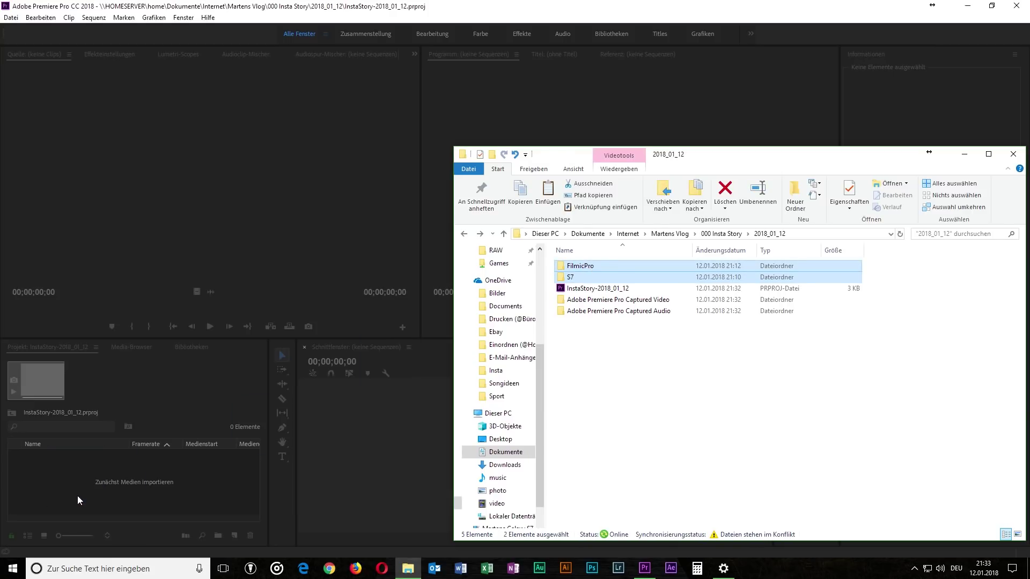
click(219, 4)
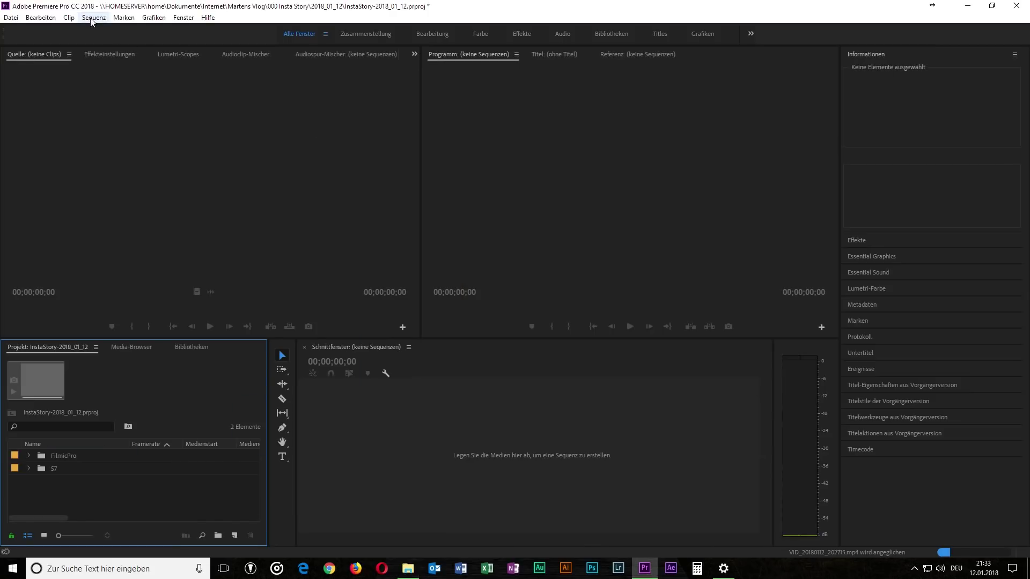
Start a new sequence and choose the DSLR 1080p24 preset from the Digital SLR 1080p group.
click(10, 17)
mouse_move(42, 33)
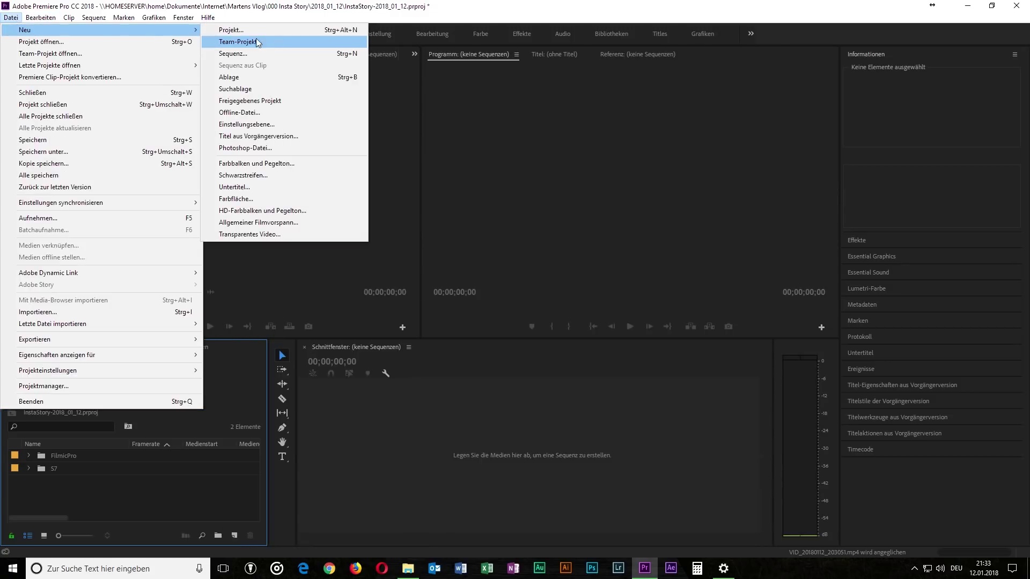
click(279, 54)
drag(848, 195, 463, 145)
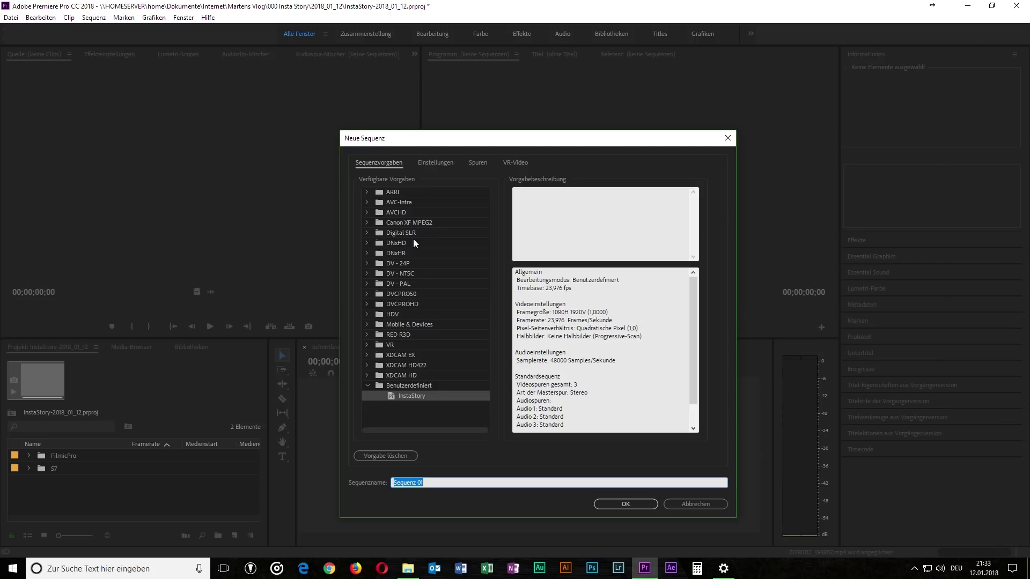
click(367, 233)
click(379, 243)
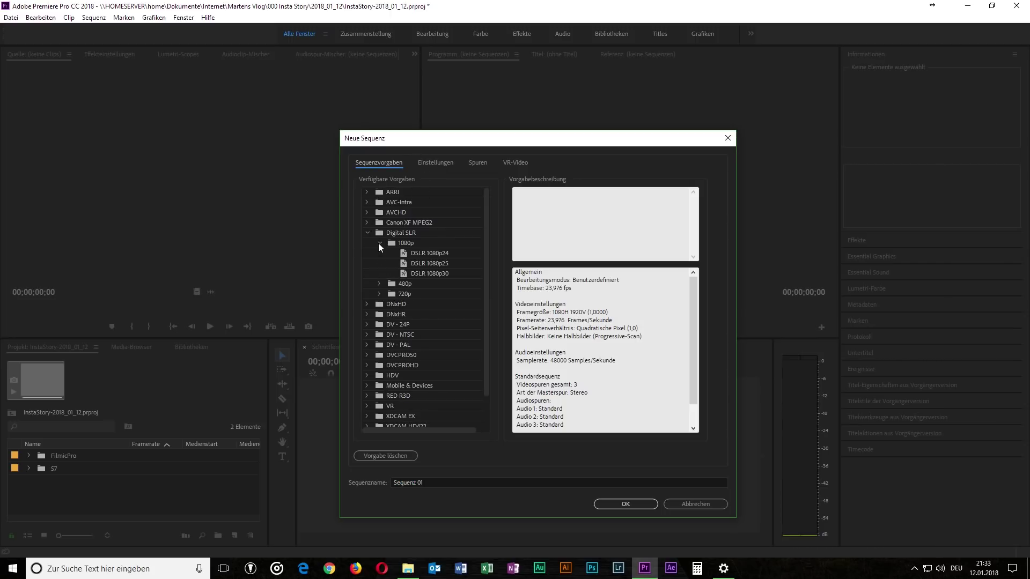
click(435, 253)
click(441, 274)
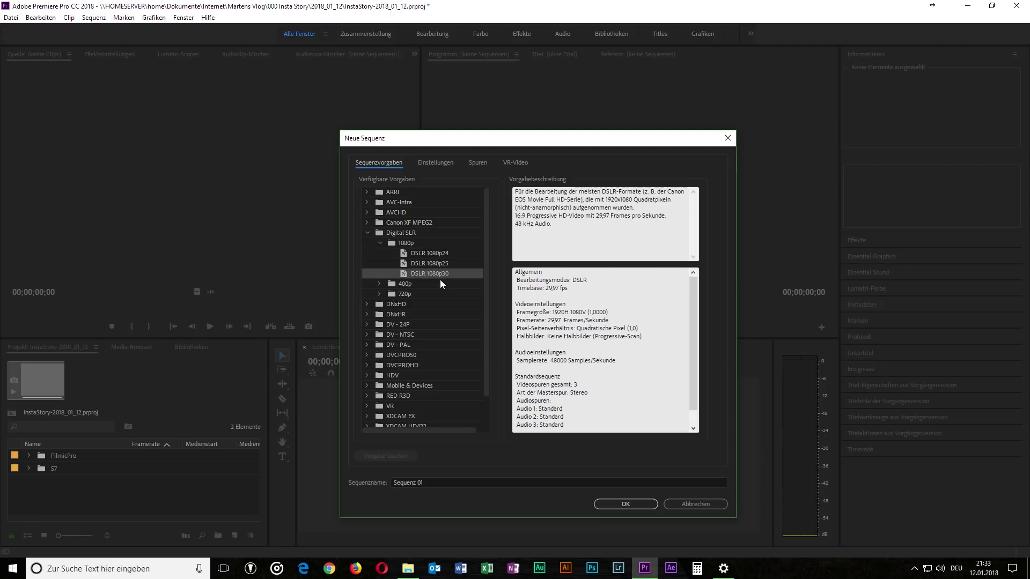
click(431, 244)
click(431, 254)
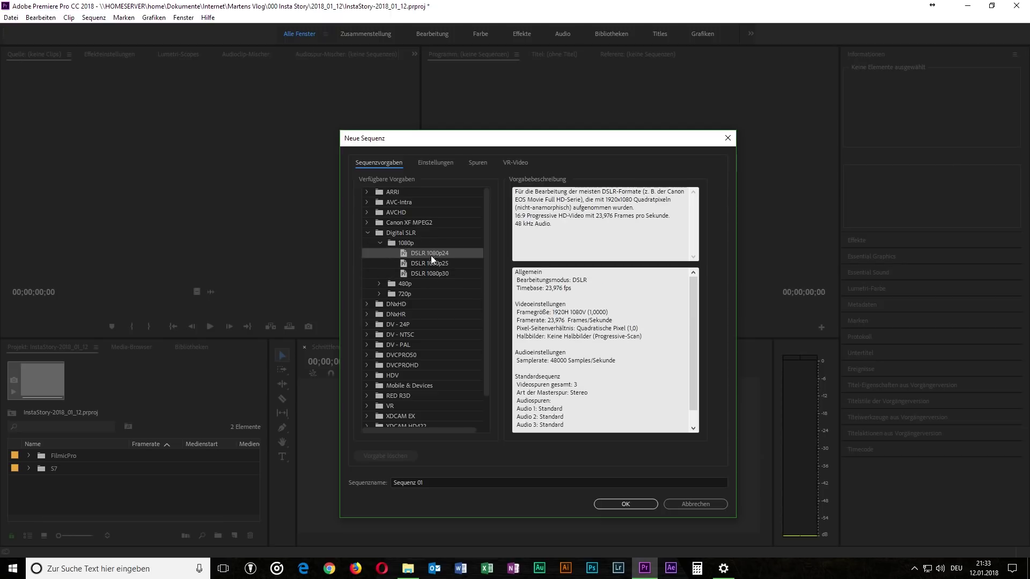
Set the sequence's frame size to 1080 horizontal by 1920 vertical and create the sequence.
click(435, 163)
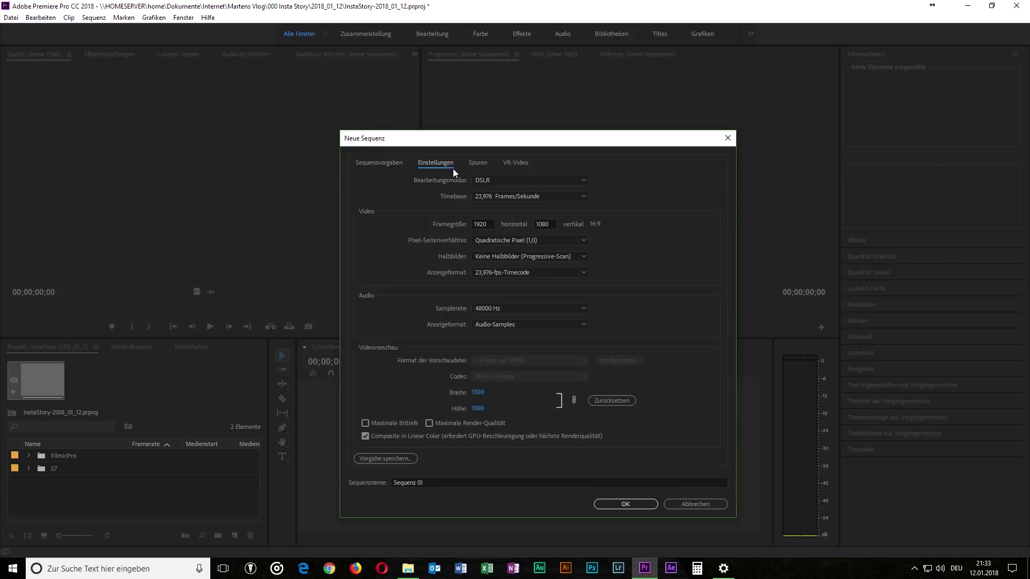
drag(488, 224, 437, 225)
text(1080)
key(Tab)
text(19)
click(502, 225)
click(627, 505)
Open VID_20180112_190330.mp4 from the FilmicPro folder, mark nearly its full length, and place it at the start of track V1.
click(29, 468)
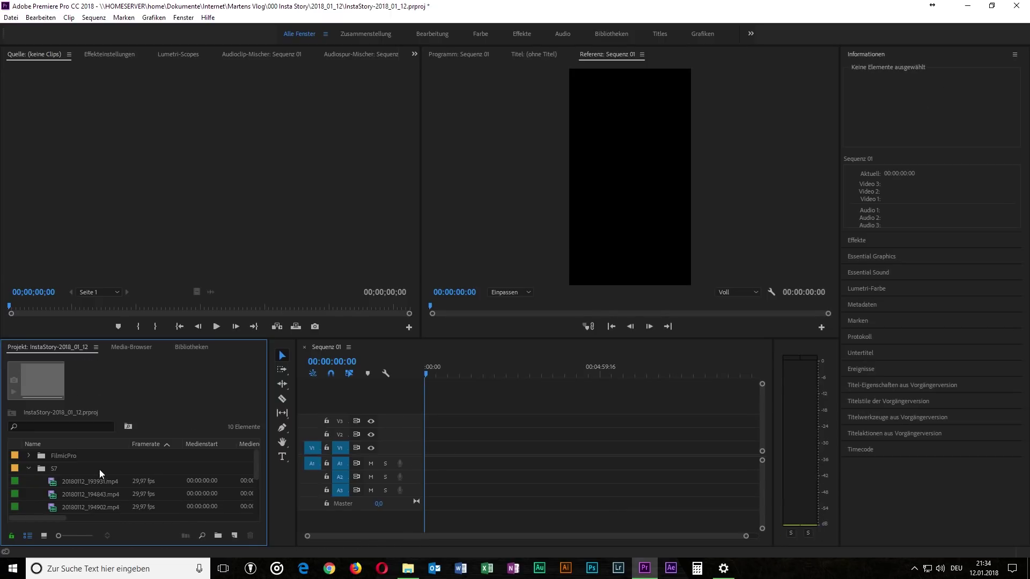
click(76, 480)
double_click(75, 467)
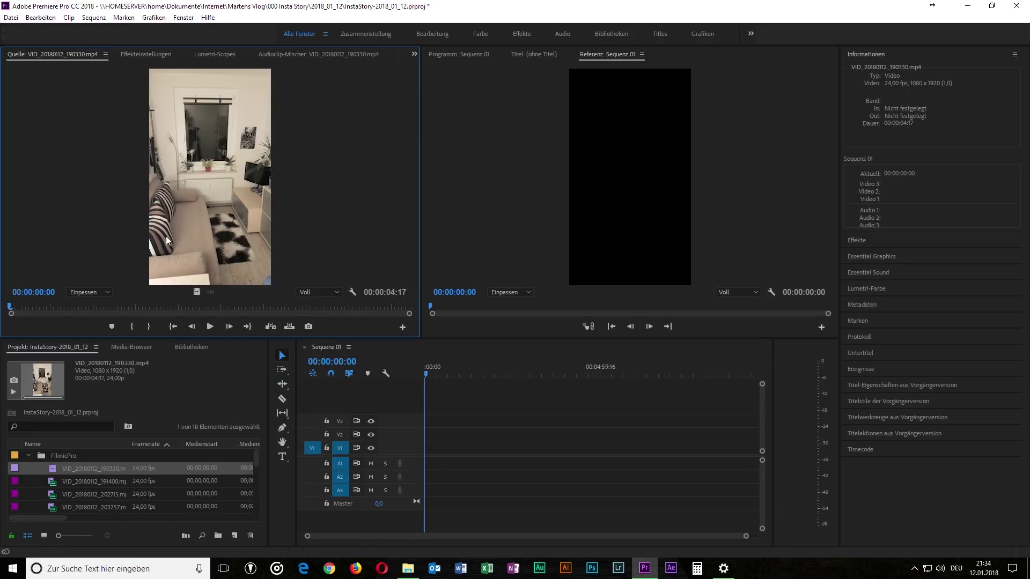
mouse_move(10, 307)
mouse_down()
mouse_move(25, 306)
mouse_move(2, 309)
mouse_up()
key(i)
mouse_move(9, 307)
mouse_down()
mouse_move(414, 306)
mouse_move(403, 306)
mouse_up()
key(o)
drag(187, 173, 426, 449)
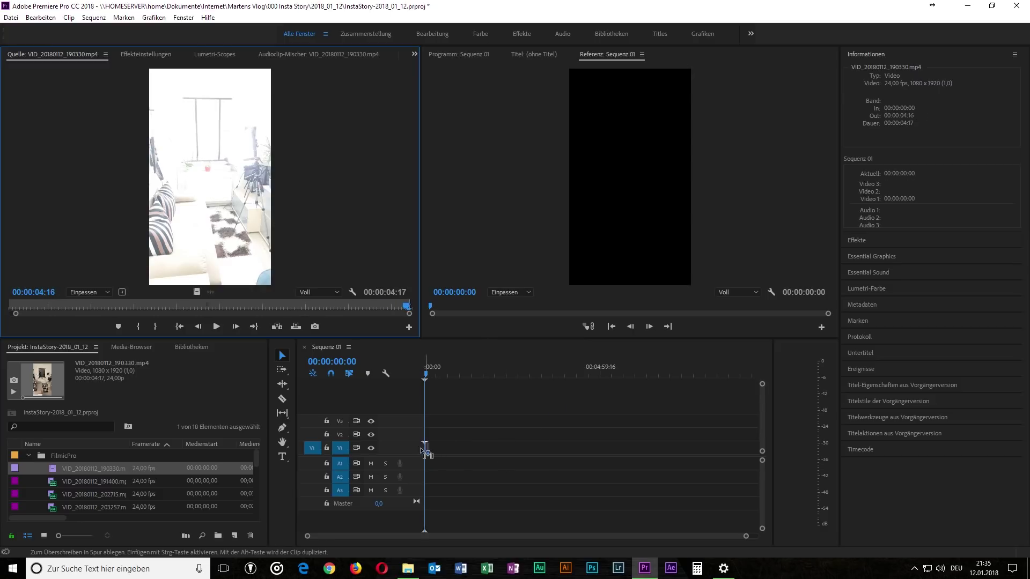
Open VID_20180112_191400.mp4, mark an in and out point, and add the excerpt after the first clip on V1.
double_click(98, 481)
drag(13, 310, 271, 316)
key(i)
key(o)
drag(208, 179, 440, 454)
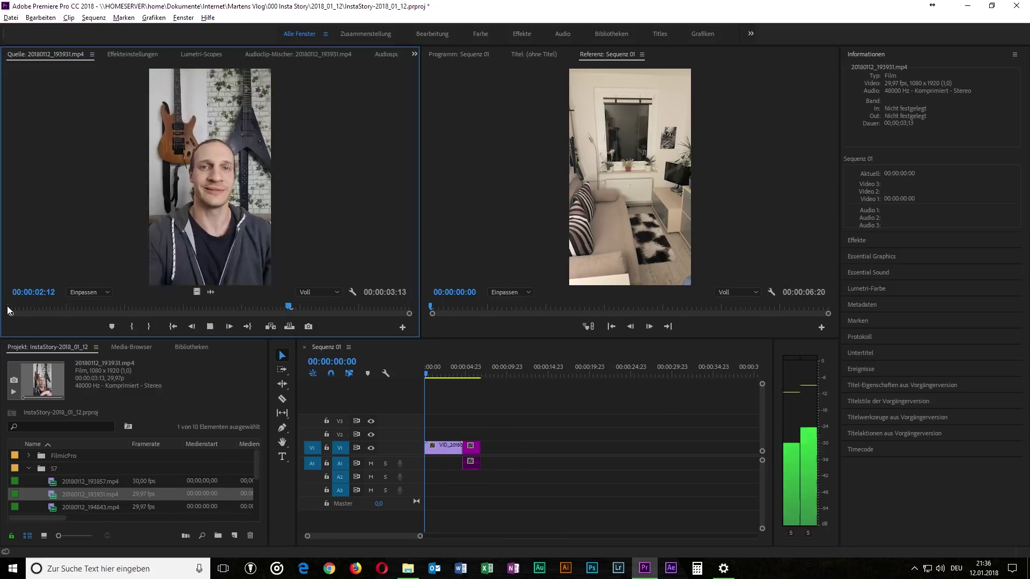
Open further footage clips in turn and append selected excerpts to the rough cut on track V1.
double_click(90, 507)
drag(209, 177, 552, 448)
double_click(90, 494)
scroll(90, 483, down, 2)
double_click(90, 482)
drag(56, 303, 226, 306)
drag(209, 177, 585, 448)
drag(225, 306, 347, 306)
drag(209, 177, 676, 448)
Preview VID_20180112_203257.mp4 and add a short excerpt of 20180112_202509.mp4 to the rough cut on V1.
double_click(90, 494)
scroll(90, 483, down, 2)
double_click(90, 481)
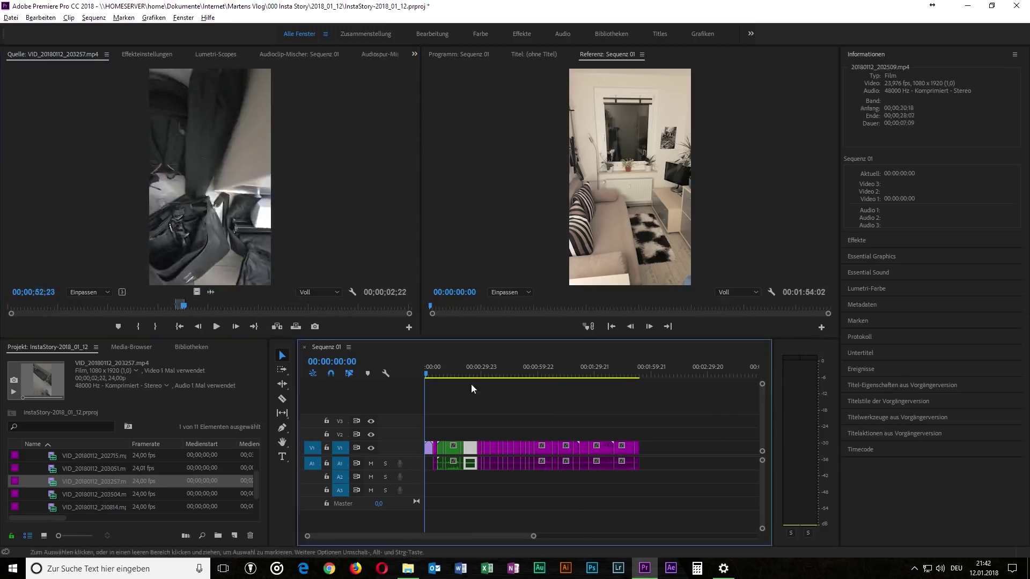
key(minus)
double_click(90, 494)
drag(210, 177, 520, 448)
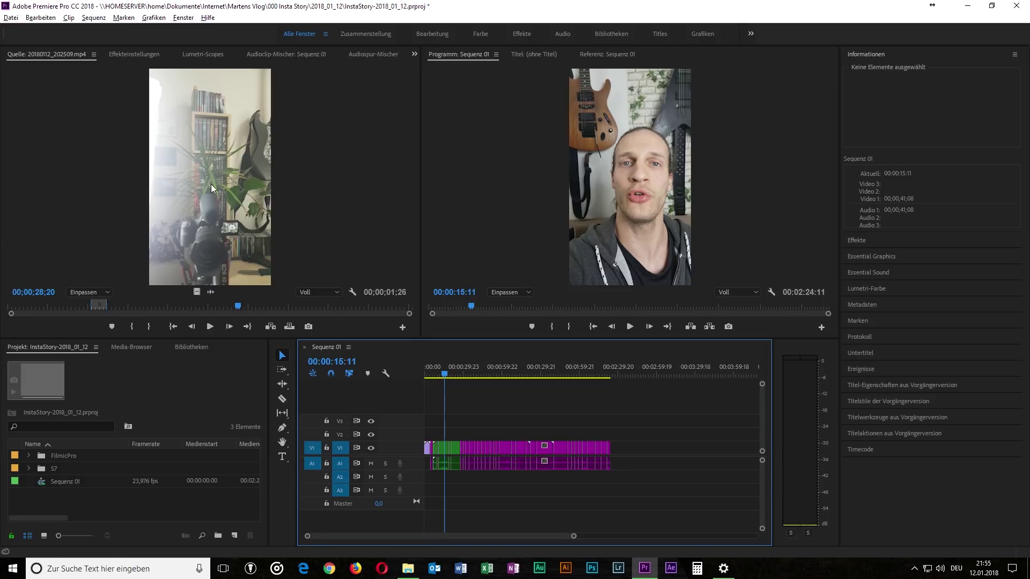
Review the assembled cut by moving through the sequence from its beginning to its last clips.
scroll(464, 431, up, 3)
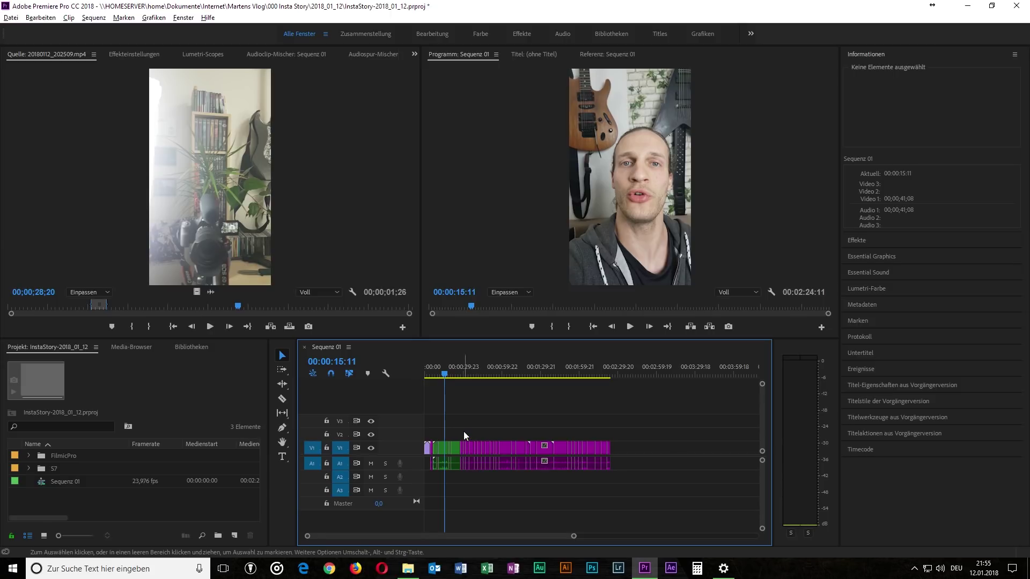
drag(418, 534, 381, 533)
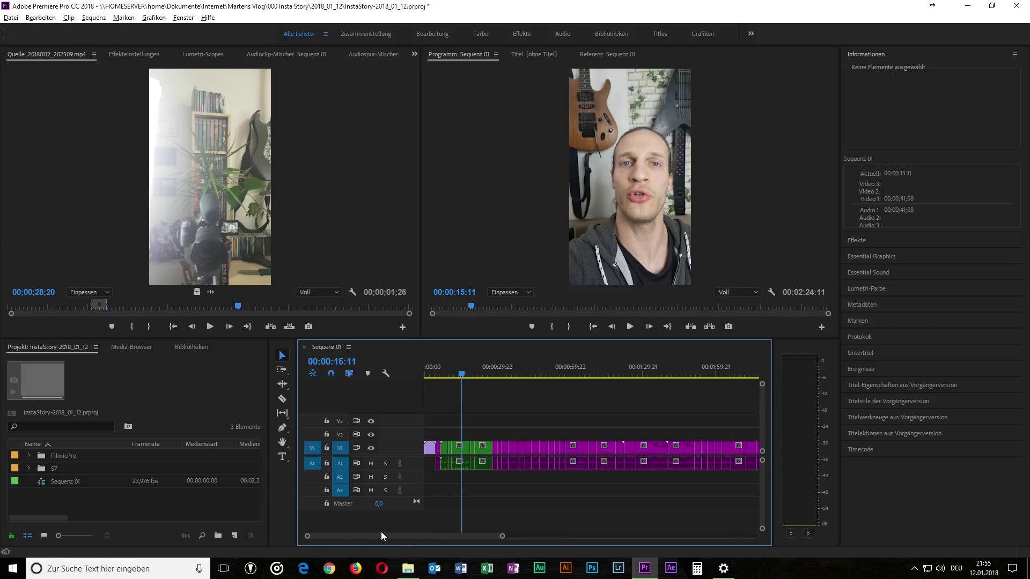
scroll(519, 446, down, 2)
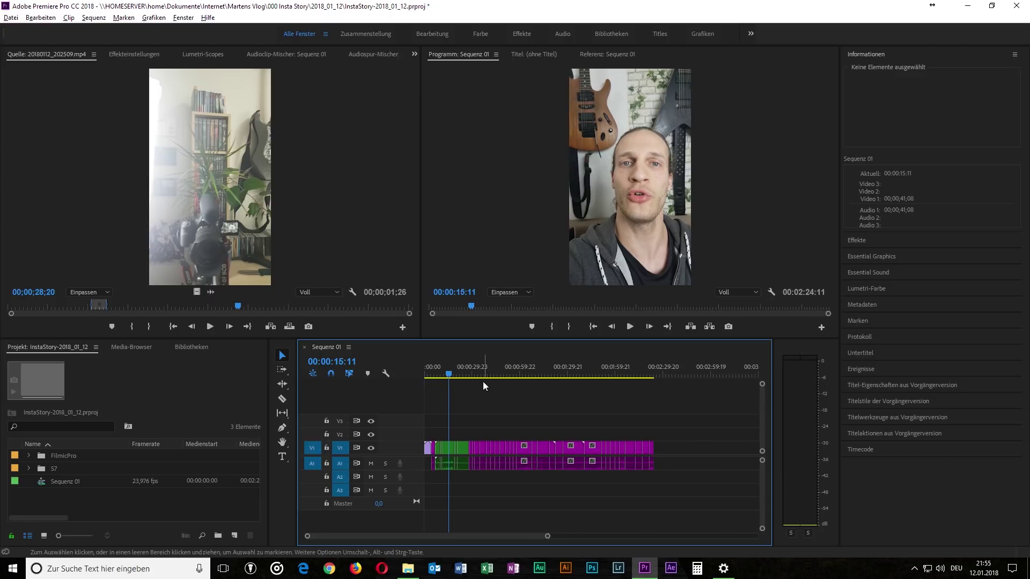
drag(473, 369, 652, 359)
key(space)
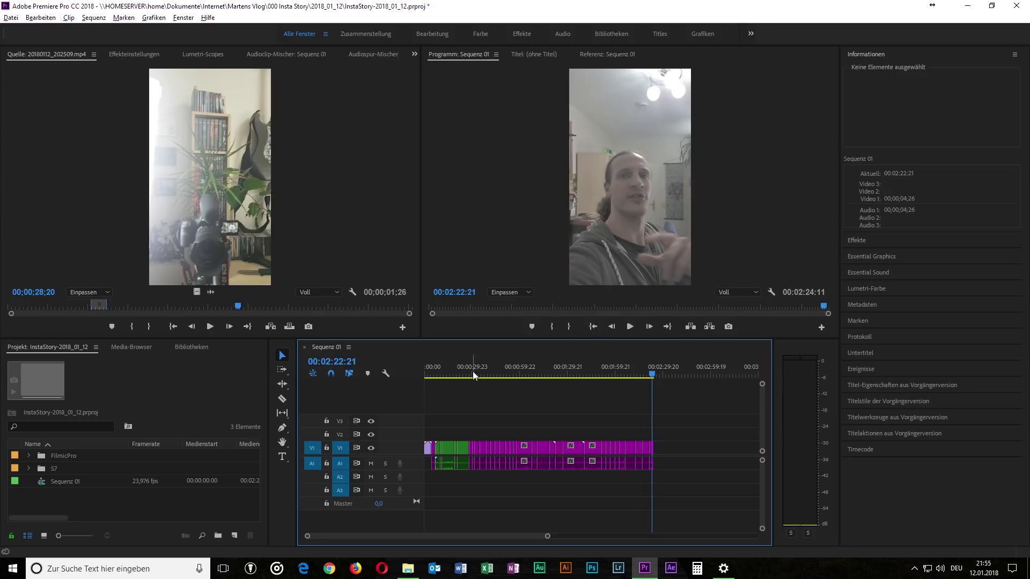
mouse_move(498, 363)
mouse_down()
mouse_move(510, 356)
mouse_move(485, 362)
mouse_up()
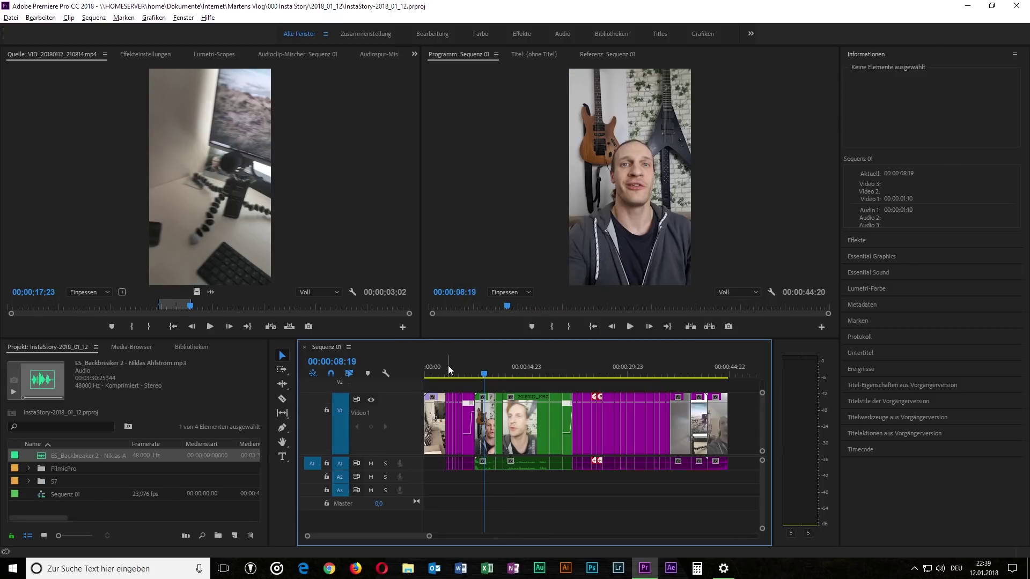
click(718, 372)
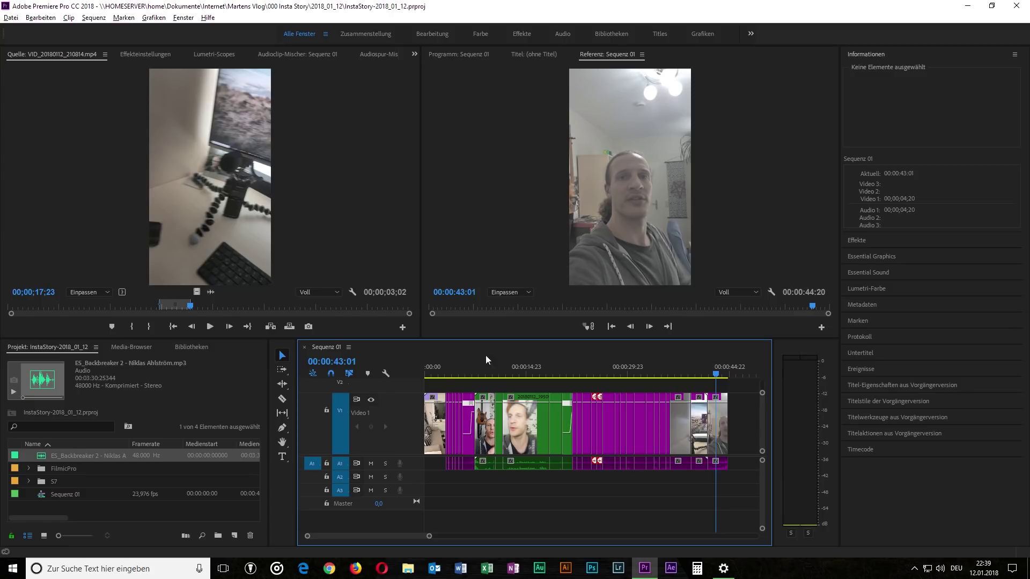
Add the ES_Backbreaker 2 music file to audio track A2 from the start of the sequence.
drag(439, 371, 379, 374)
drag(81, 456, 426, 478)
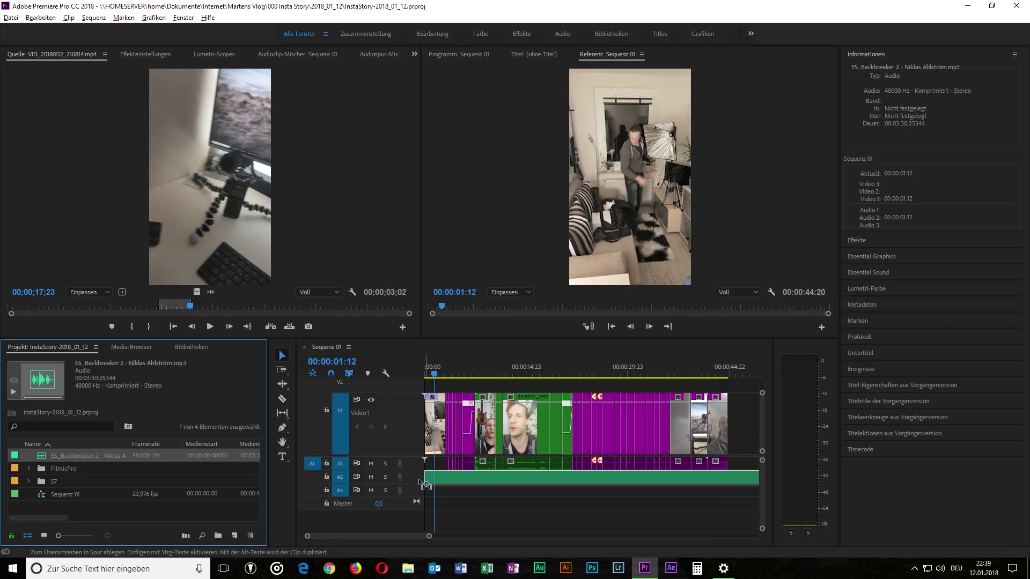
scroll(444, 477, down, 1)
scroll(450, 476, down, 6)
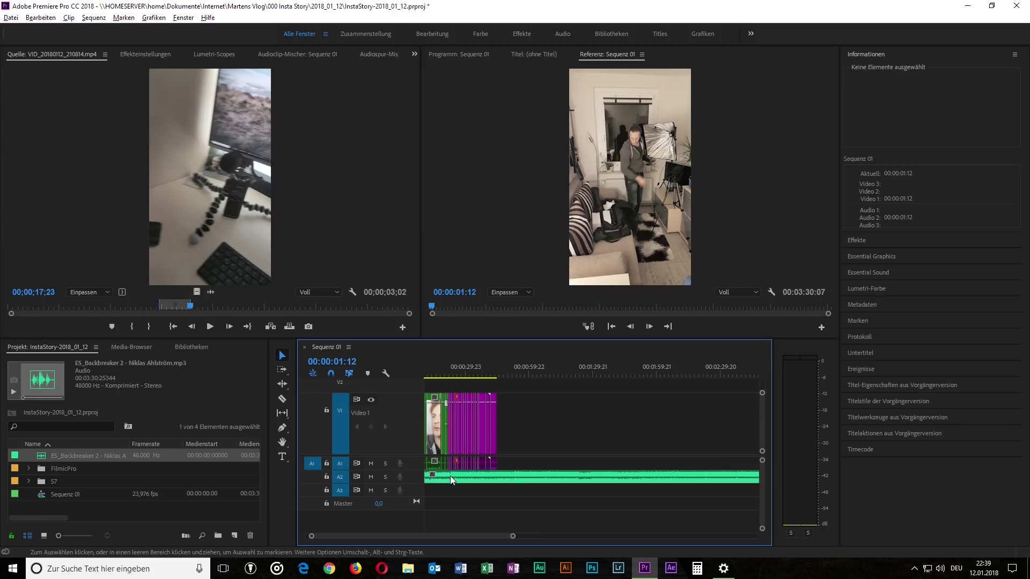
scroll(448, 477, down, 1)
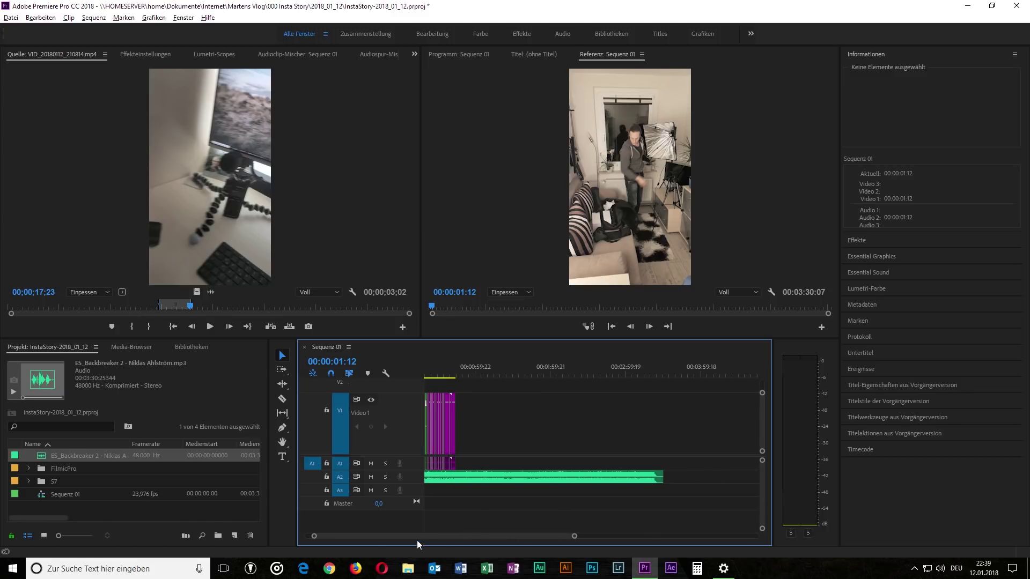
drag(417, 537, 346, 536)
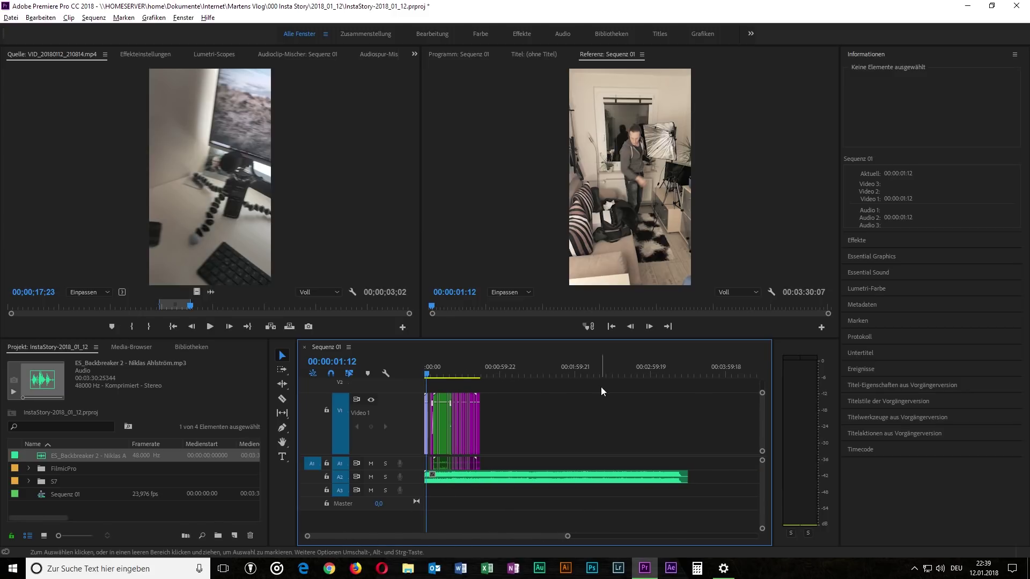
Scrub through the sequence to check the picture edit against the music and the look of the opening clip.
scroll(437, 465, up, 5)
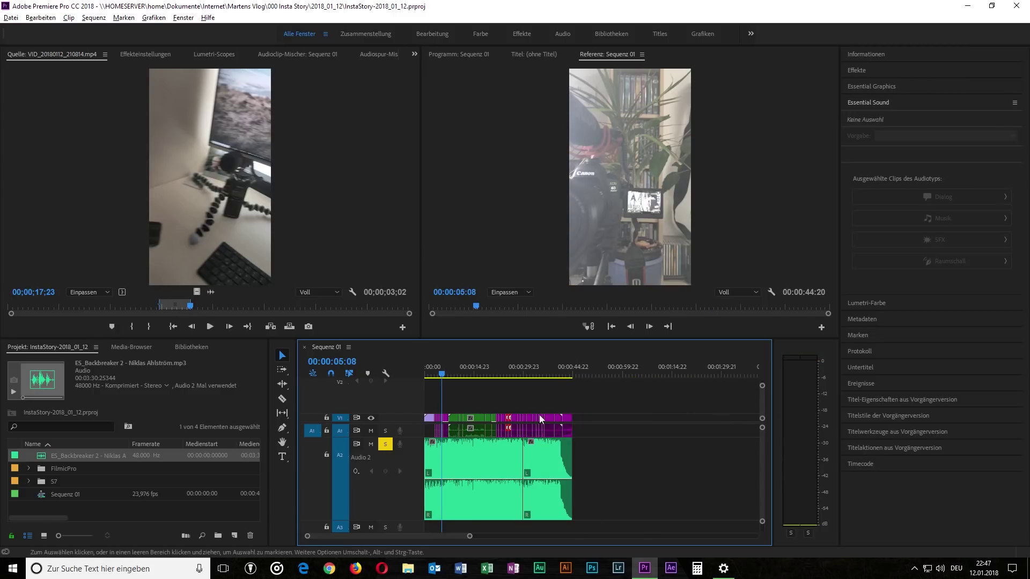
scroll(430, 430, up, 5)
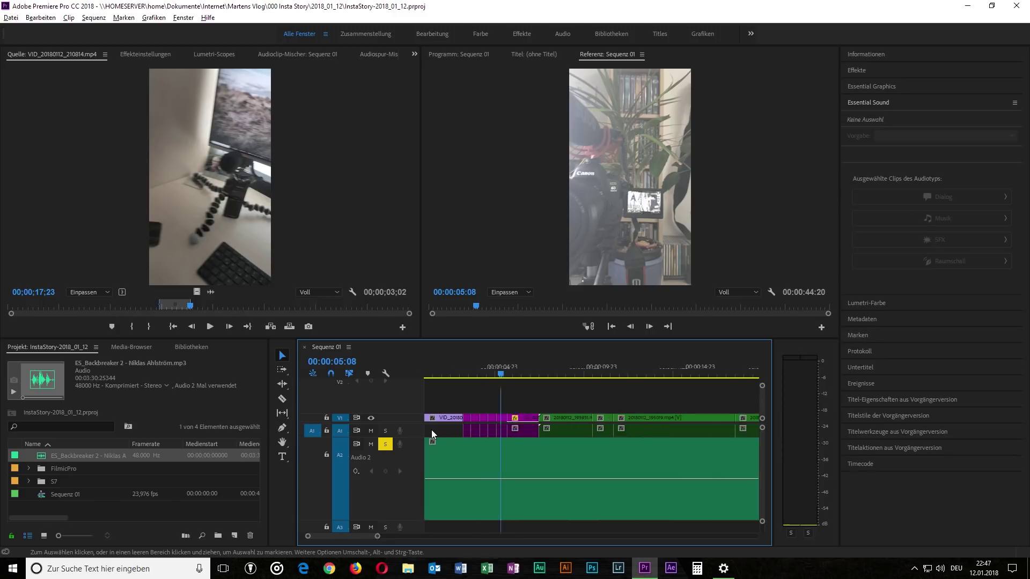
click(471, 369)
drag(472, 365, 650, 327)
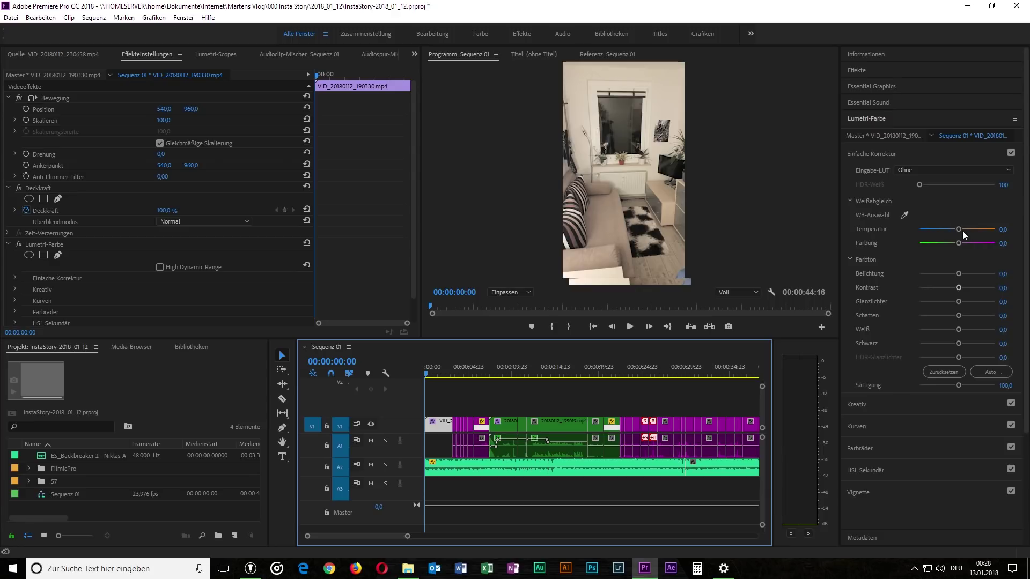
click(551, 374)
click(438, 373)
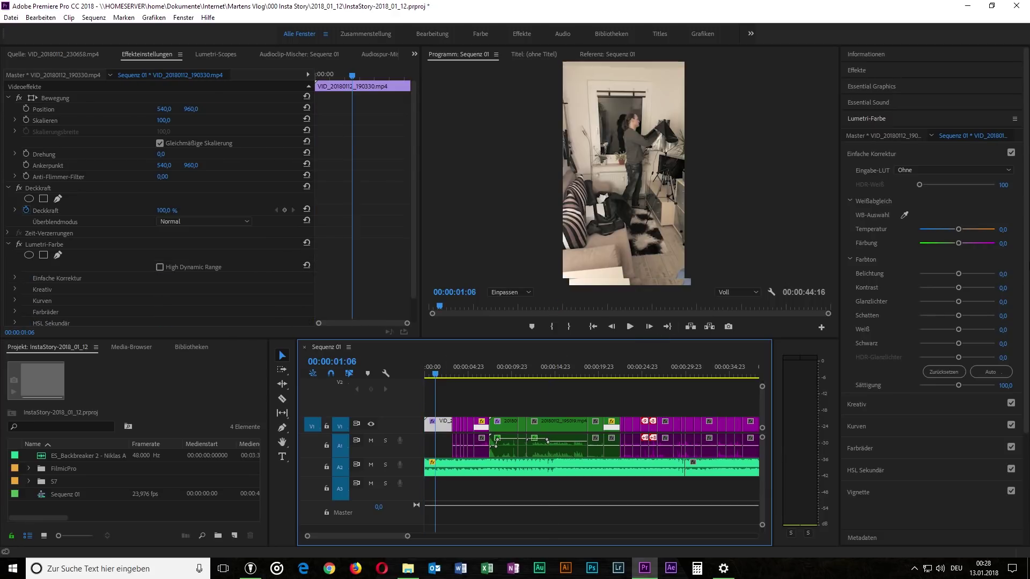
Cool the white balance of the opening clip VID_20180112_190330.mp4 by setting its Lumetri temperature to about -29.1.
drag(959, 230, 947, 233)
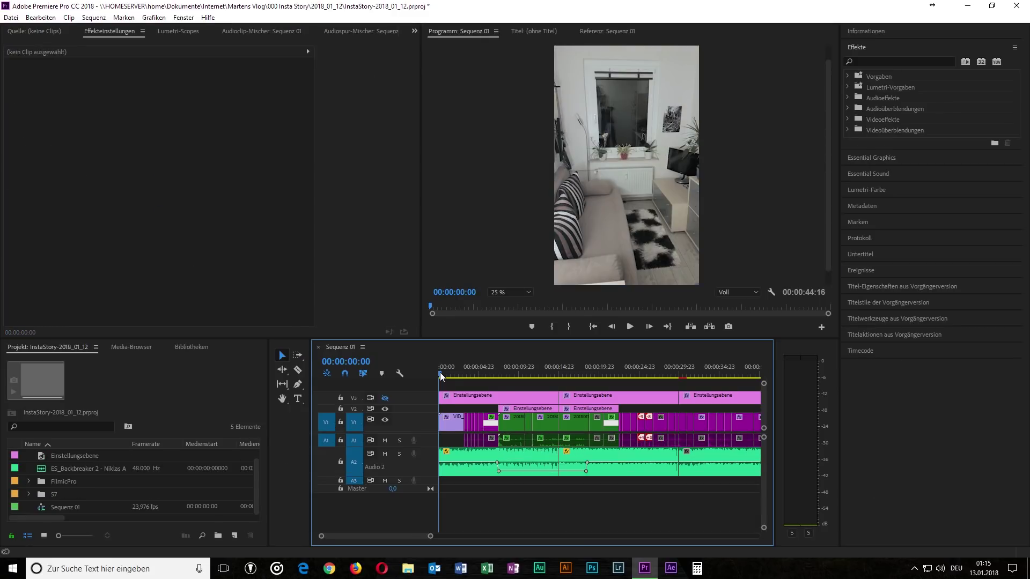
Turn on the output of video track V3 to apply its adjustment-layer colour grade to the talking clip at 00:00:08:23.
drag(442, 378, 513, 377)
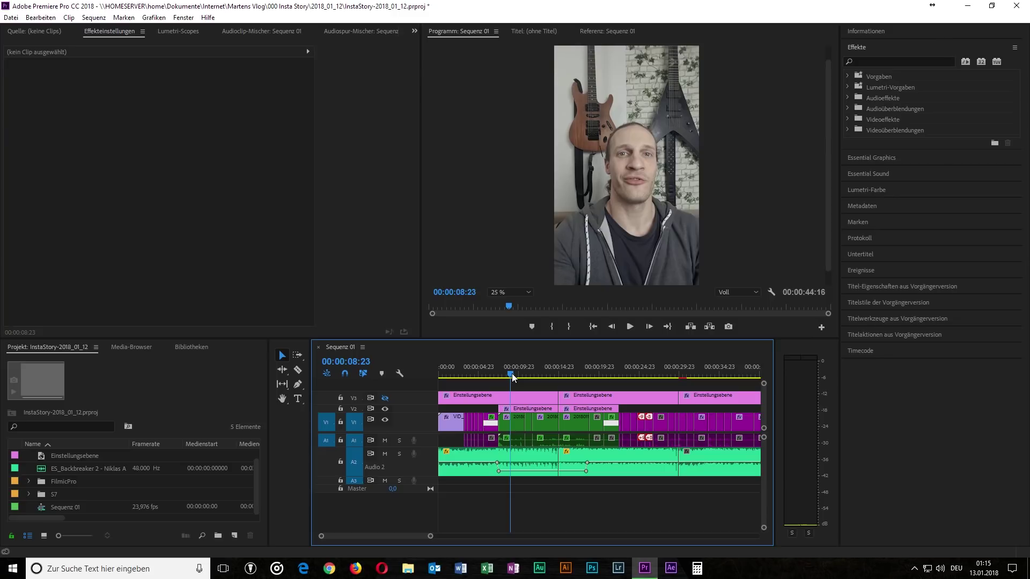
click(386, 399)
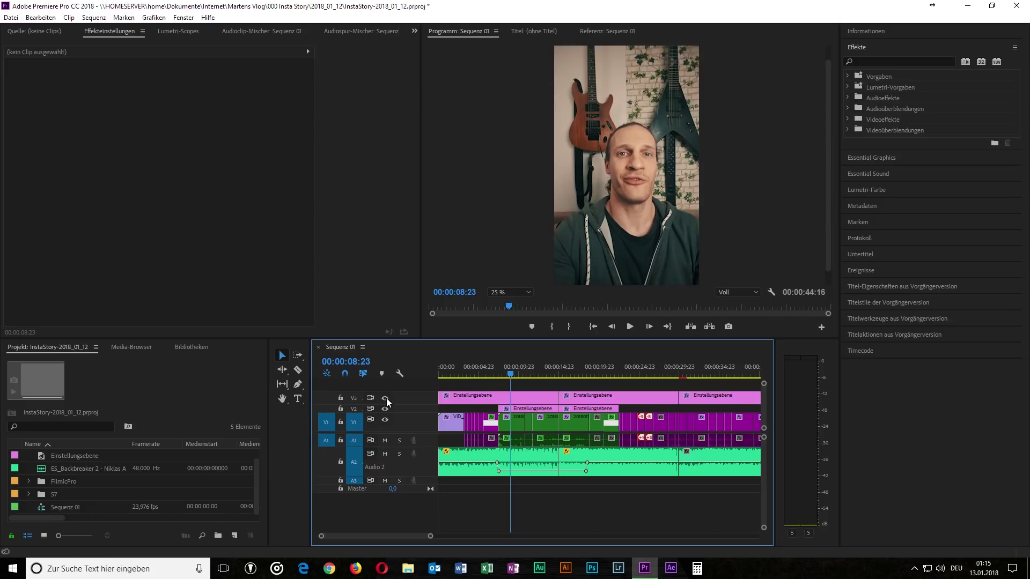
Select all clips, adjustment layers and music before the cut at 00:00:14:21 and create a subsequence from them.
click(561, 375)
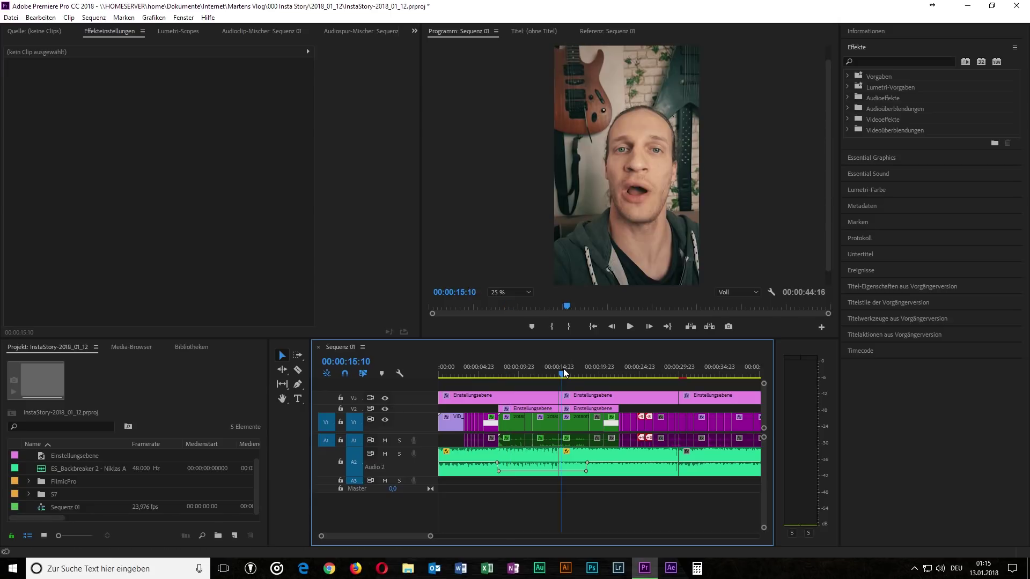
drag(562, 375, 558, 374)
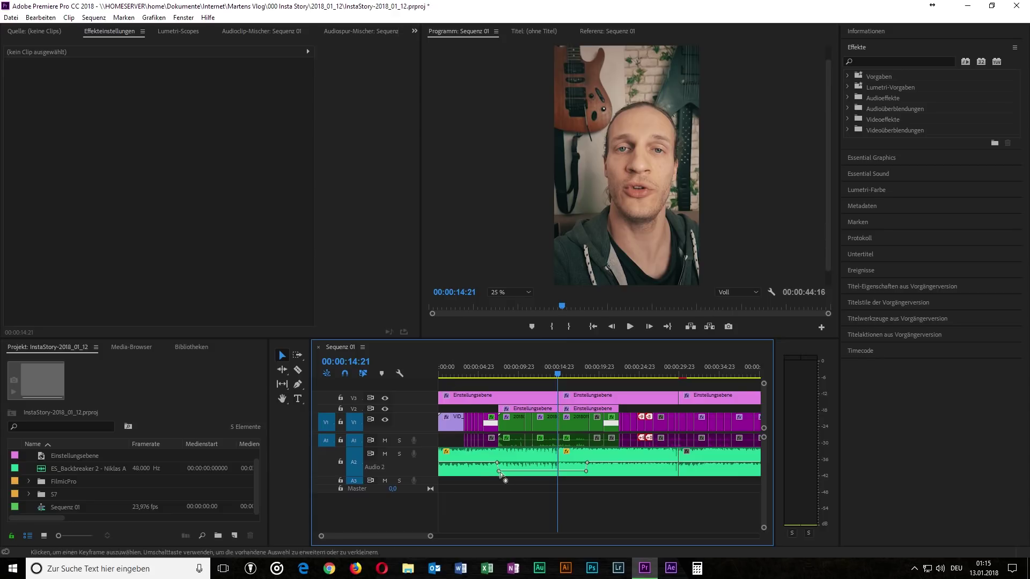
drag(554, 484, 455, 404)
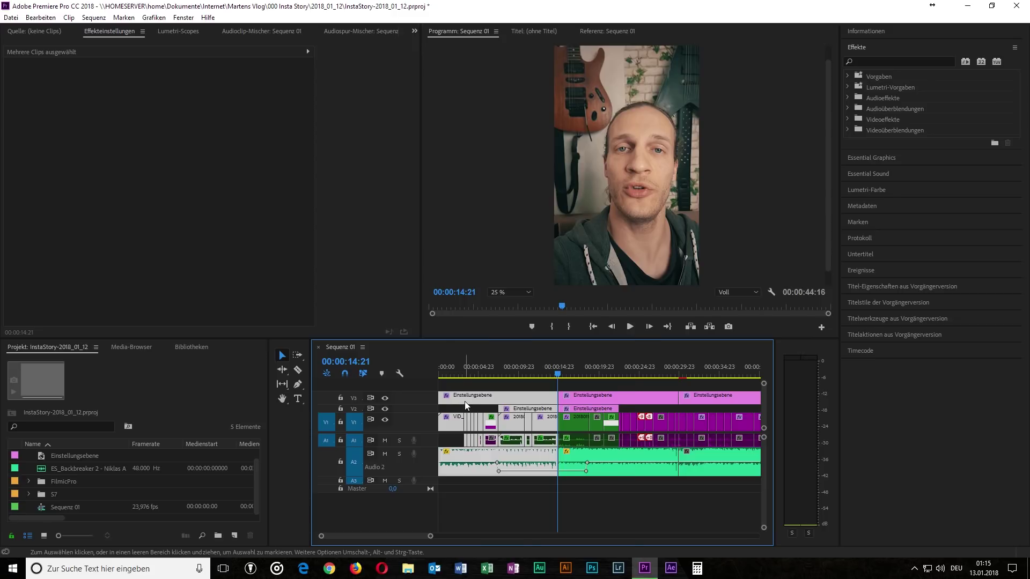
right_click(465, 401)
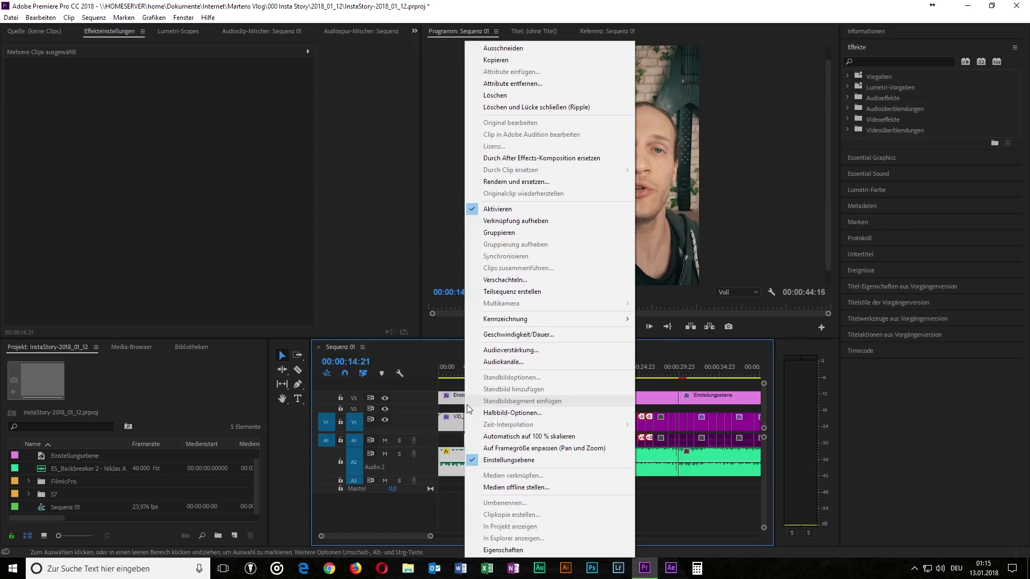
click(513, 291)
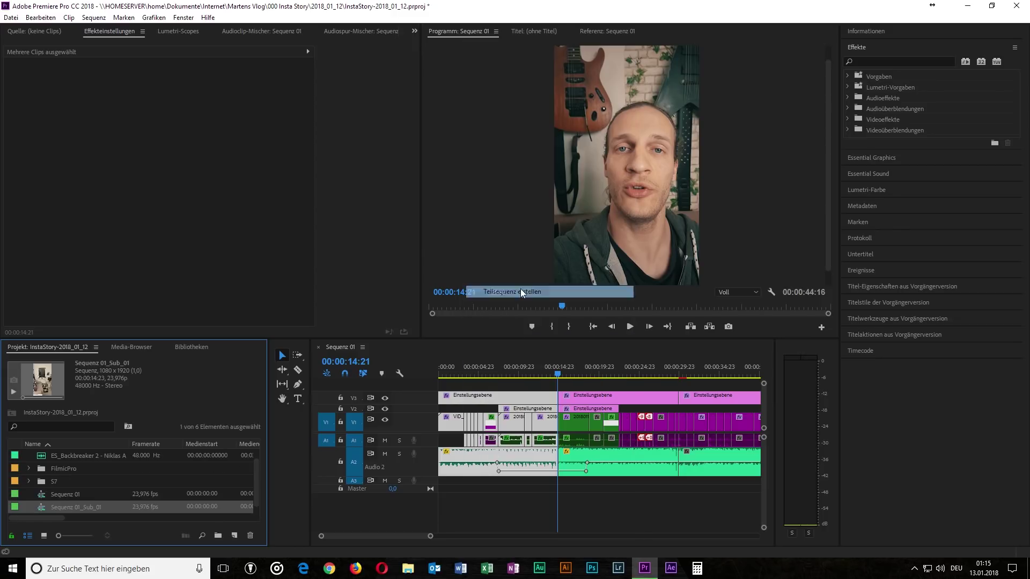
Open the new subsequence, select all its contents and set up a media export in HEVC (H.265) format.
double_click(84, 506)
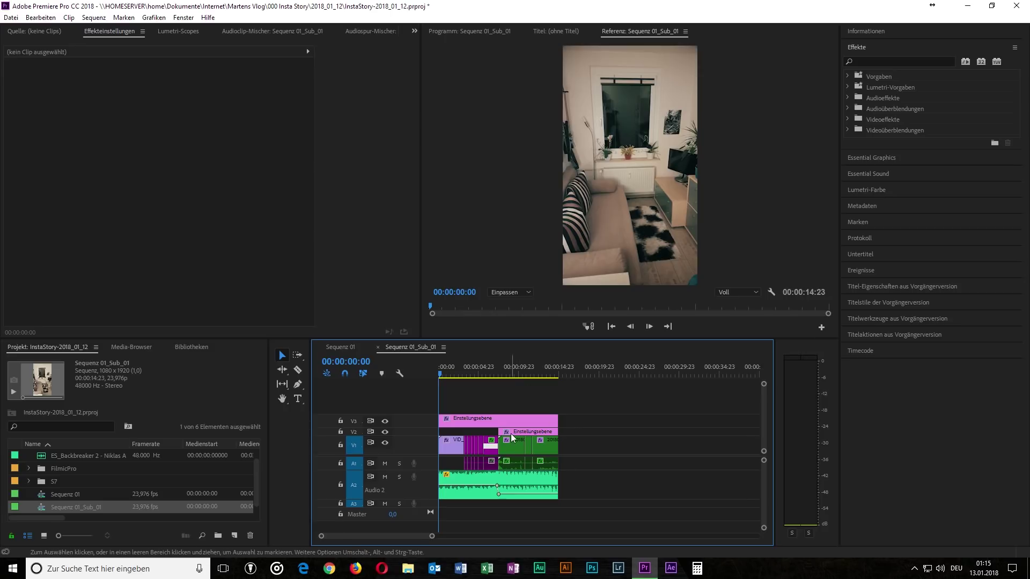
key(ctrl+a)
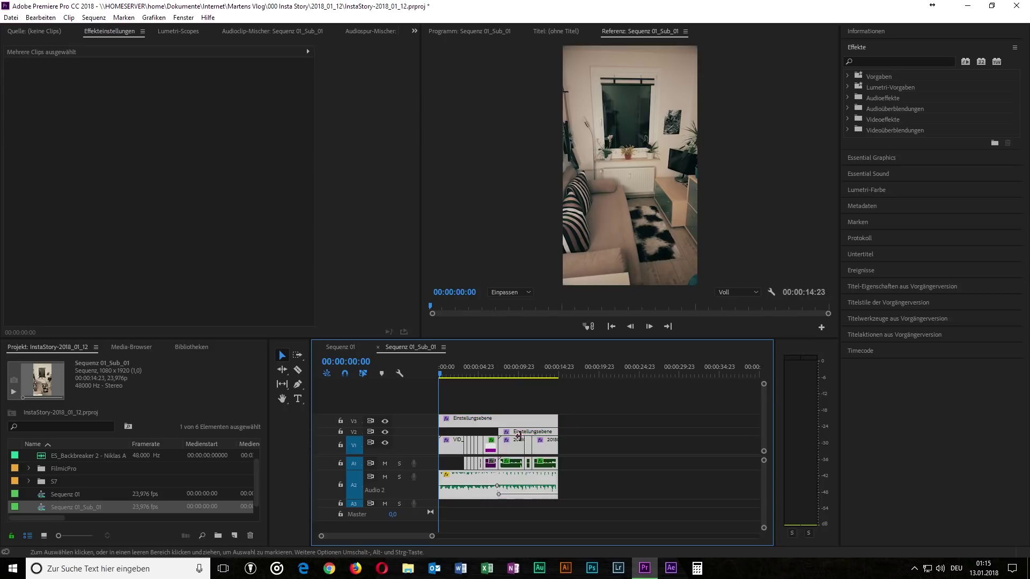
click(11, 17)
mouse_move(59, 339)
click(216, 339)
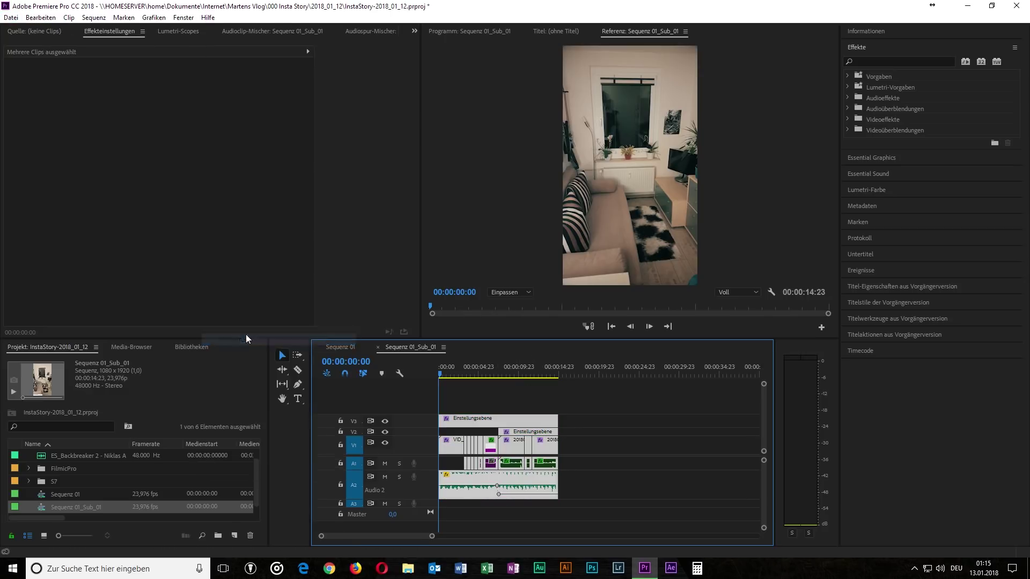
click(669, 116)
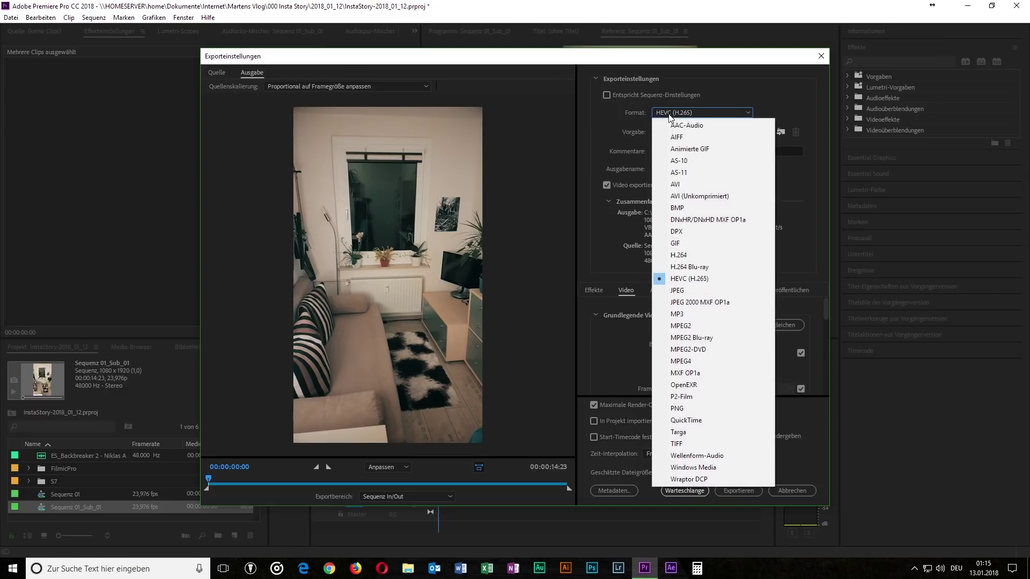
click(704, 282)
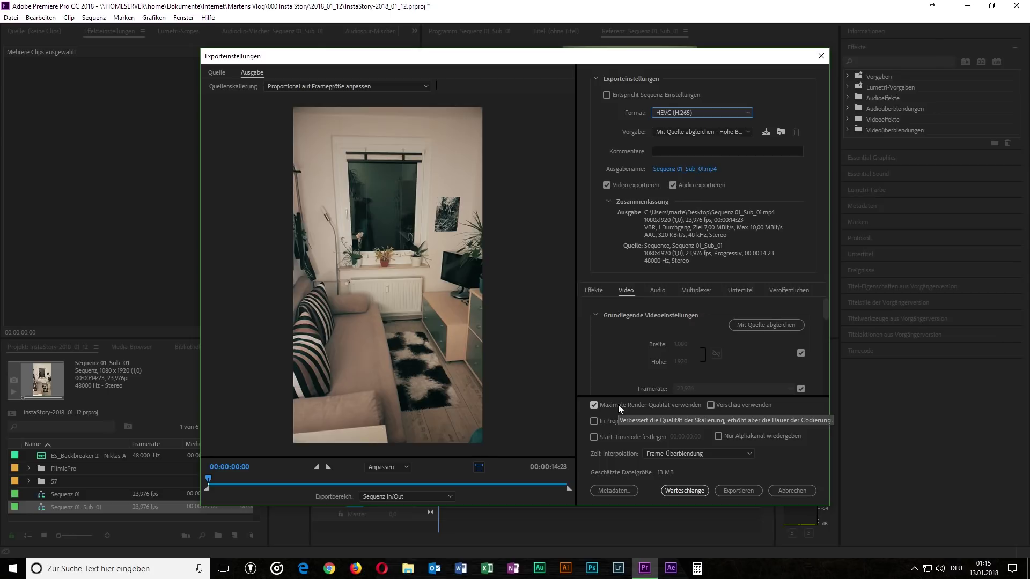
Save the output as Sequenz 01_Sub_01.mp4 on the Desktop and start the export.
click(678, 169)
click(752, 433)
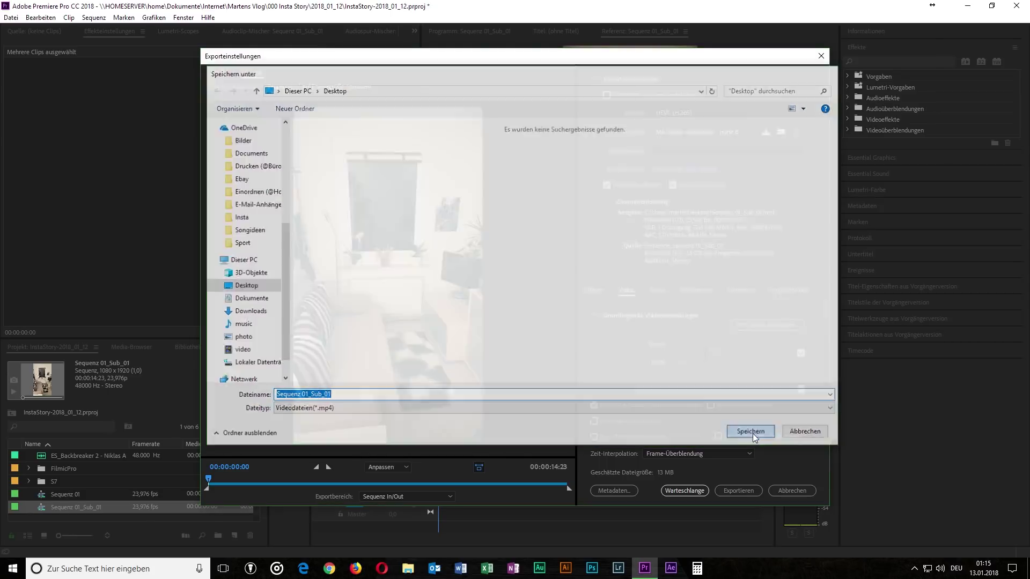
click(749, 491)
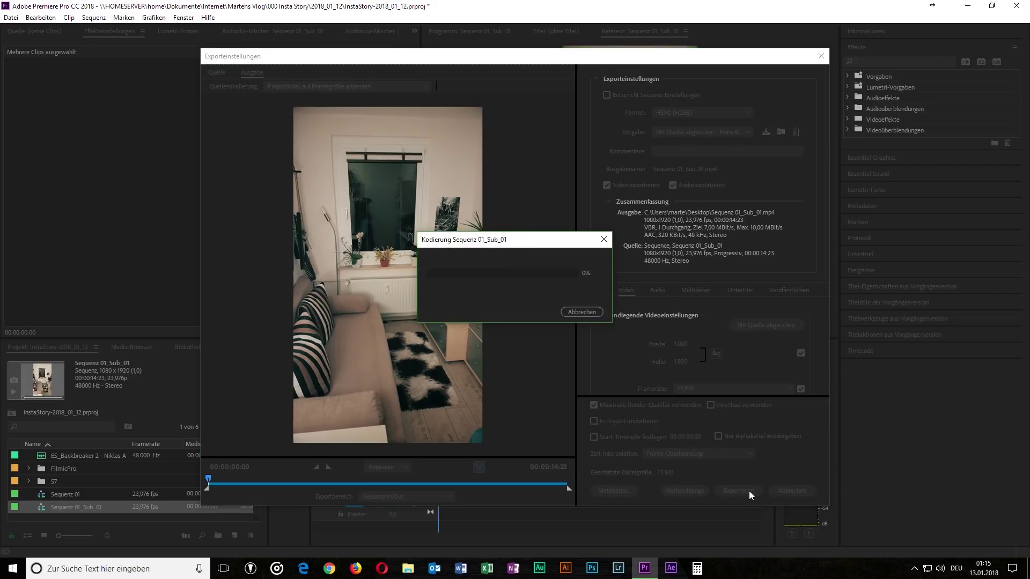